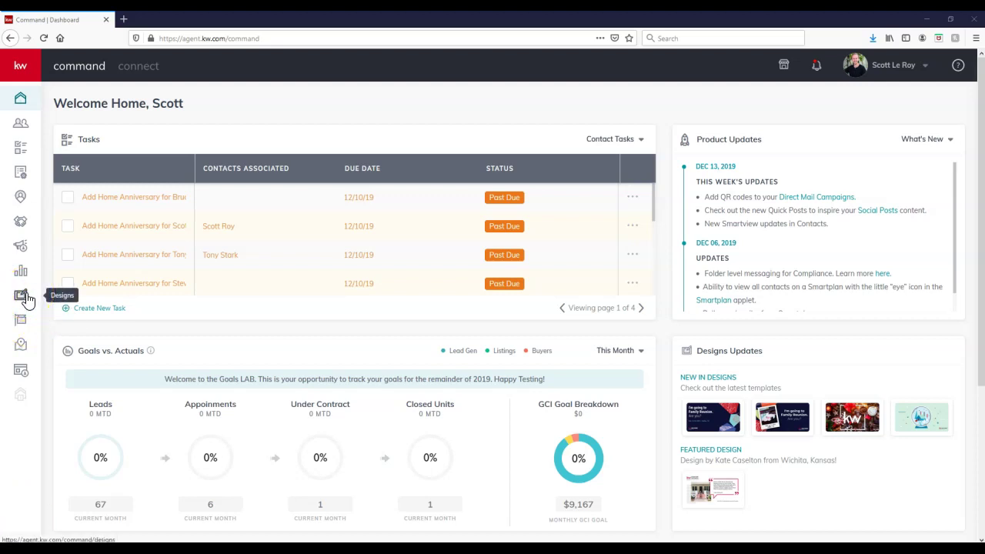
Open KW Command's My Design Templates library, which lists 172 saved designs
click(23, 296)
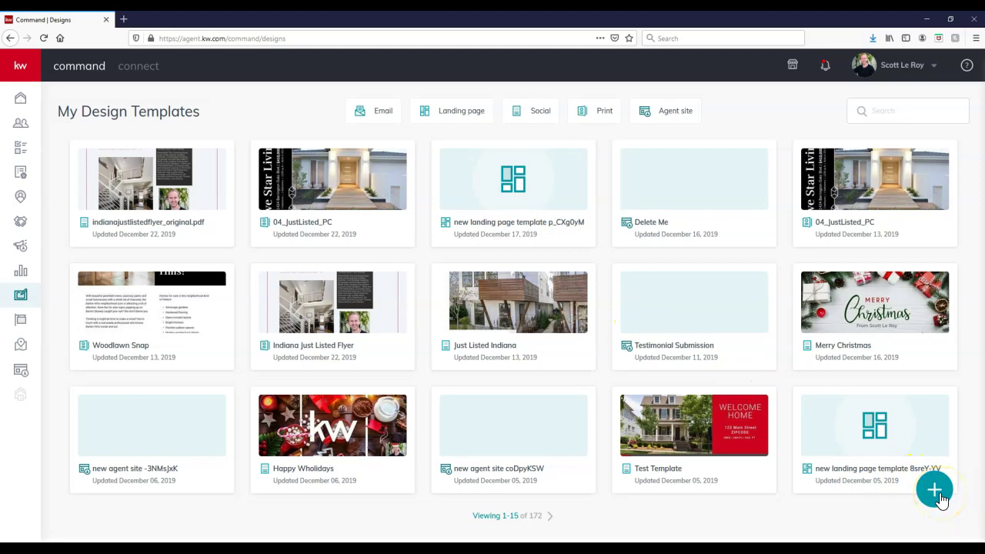
Create a new design of type Social to open the Agent Sites template gallery
click(936, 490)
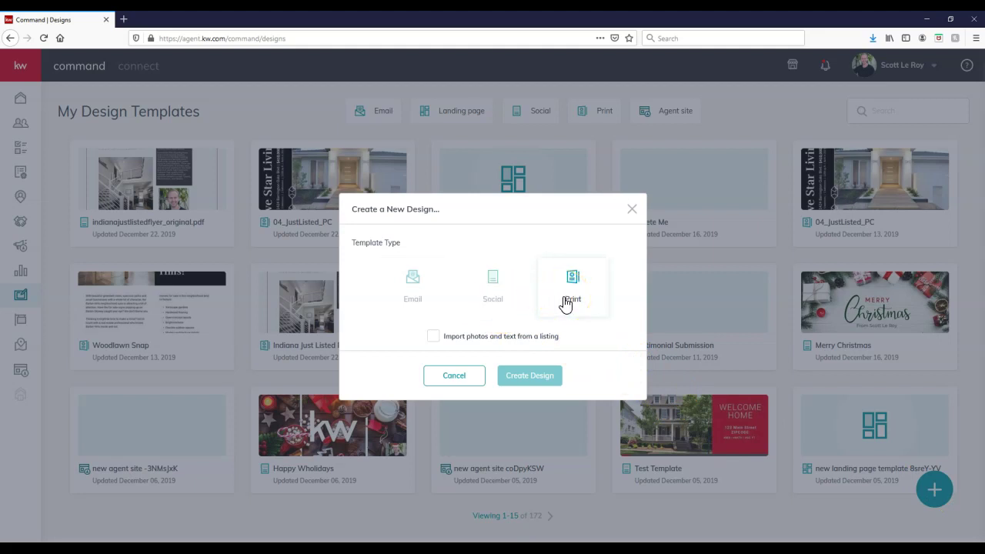
click(511, 299)
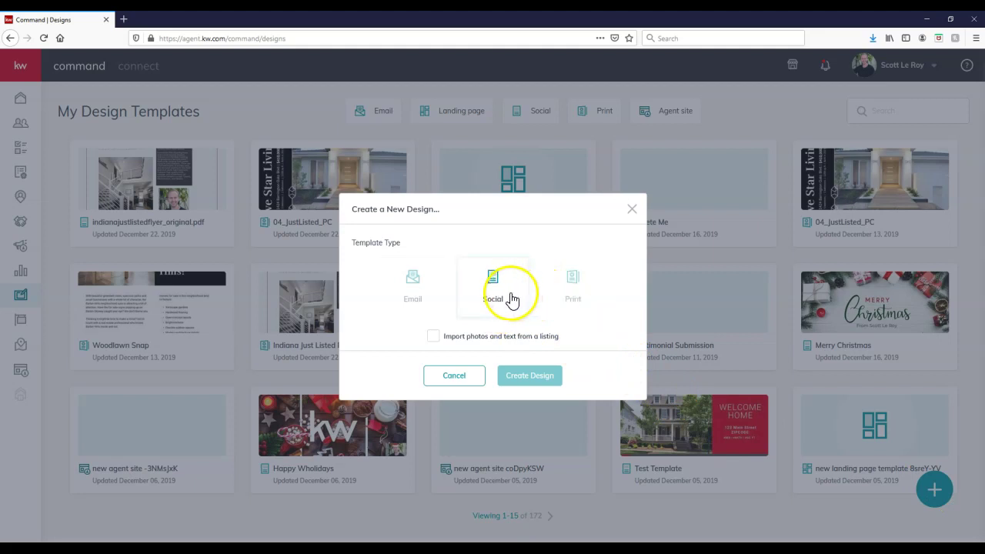
click(511, 300)
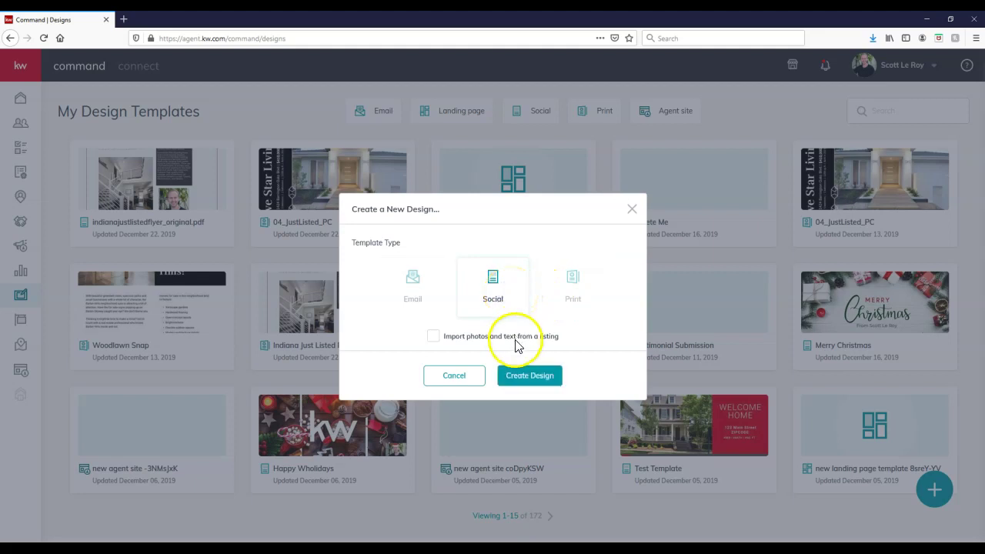
click(526, 377)
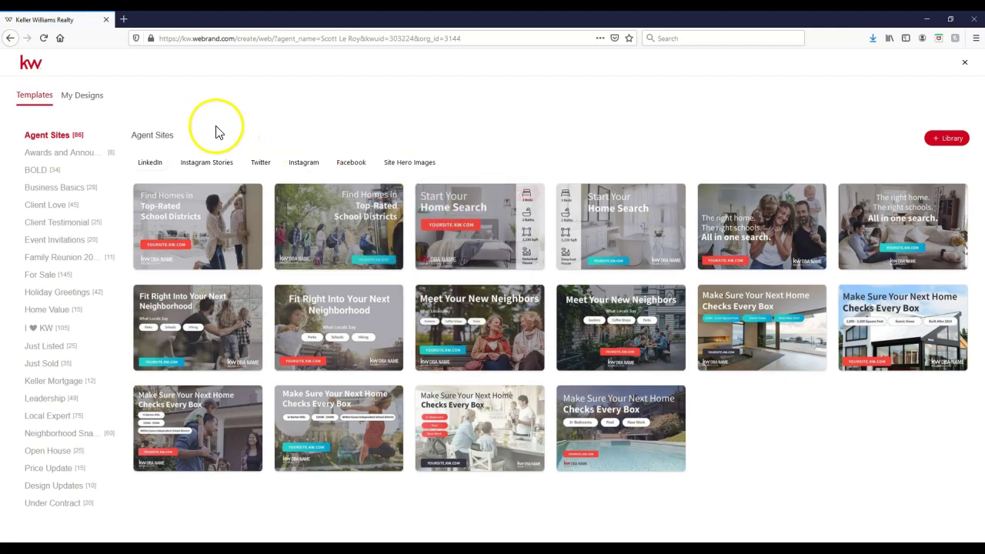
Switch to My Designs and bring up the File Upload dialog listing Desktop PDFs
mouse_move(326, 464)
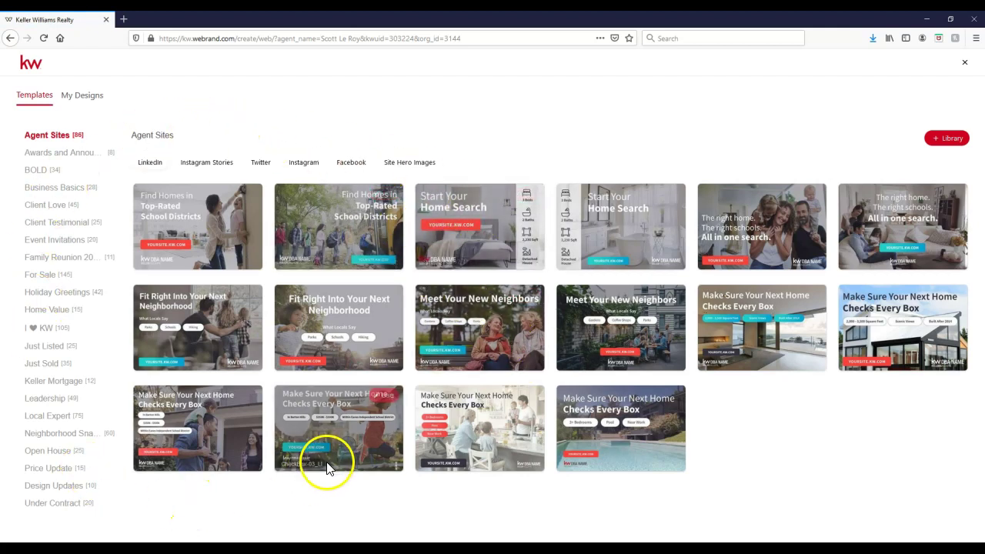
click(85, 96)
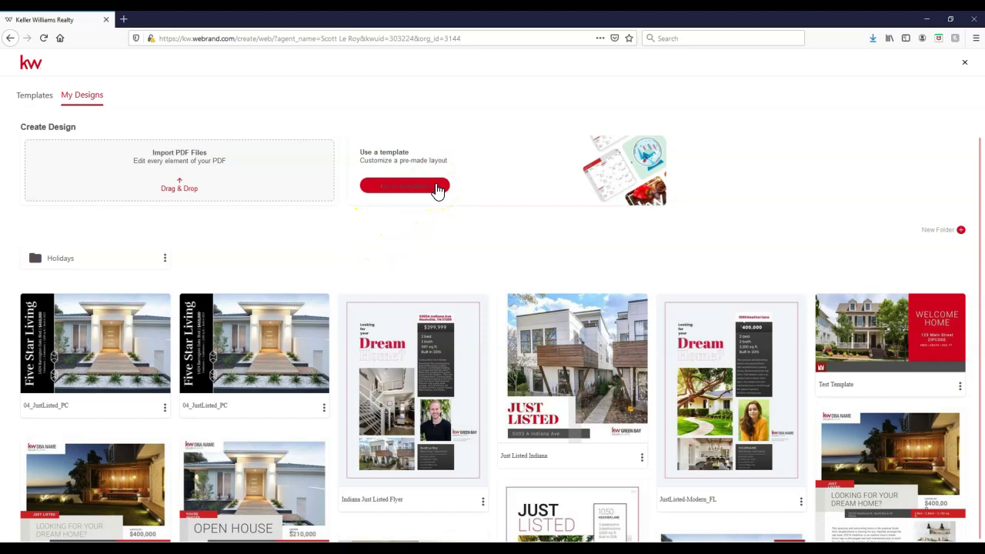
click(219, 178)
Upload indianajustlistedflyer_original.pdf from the Desktop into My Designs
click(213, 183)
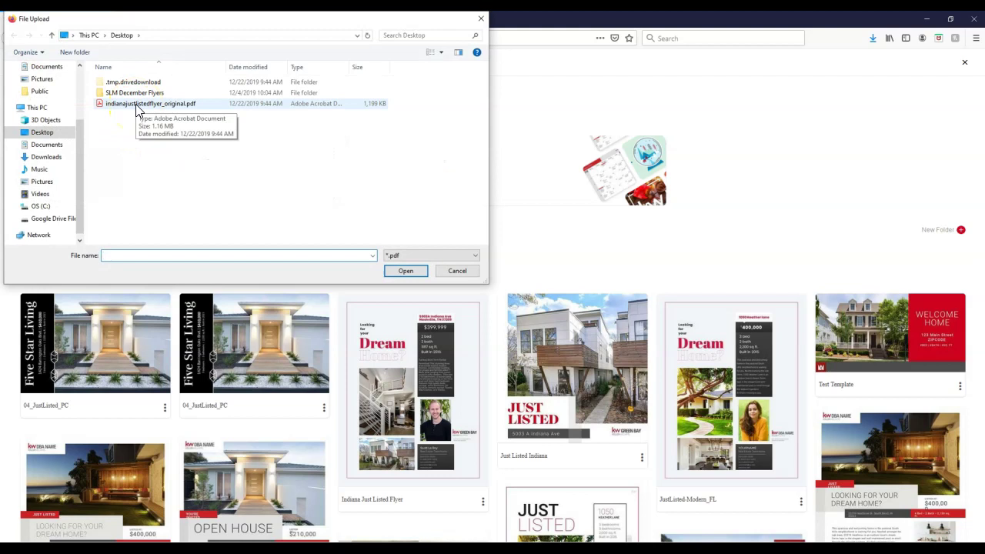
double_click(136, 104)
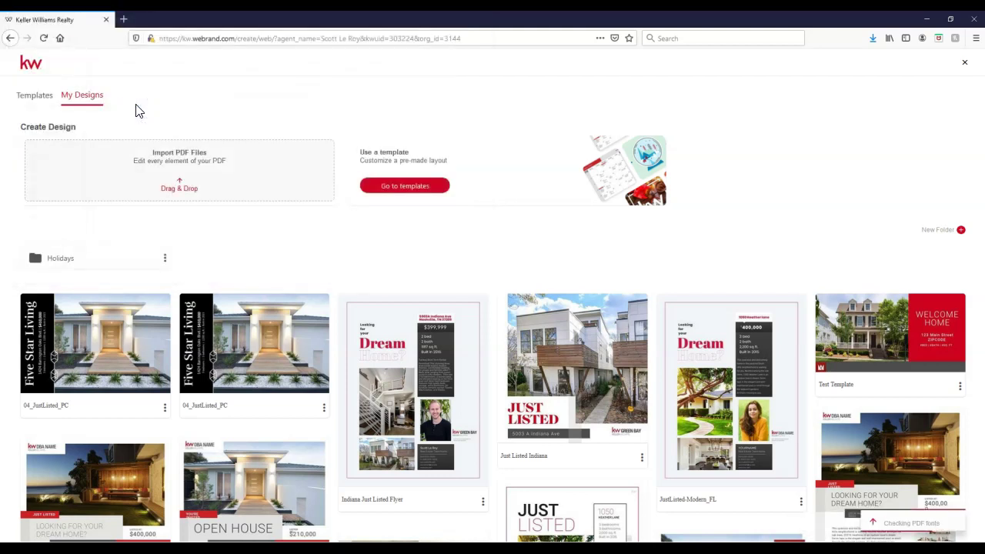
click(194, 197)
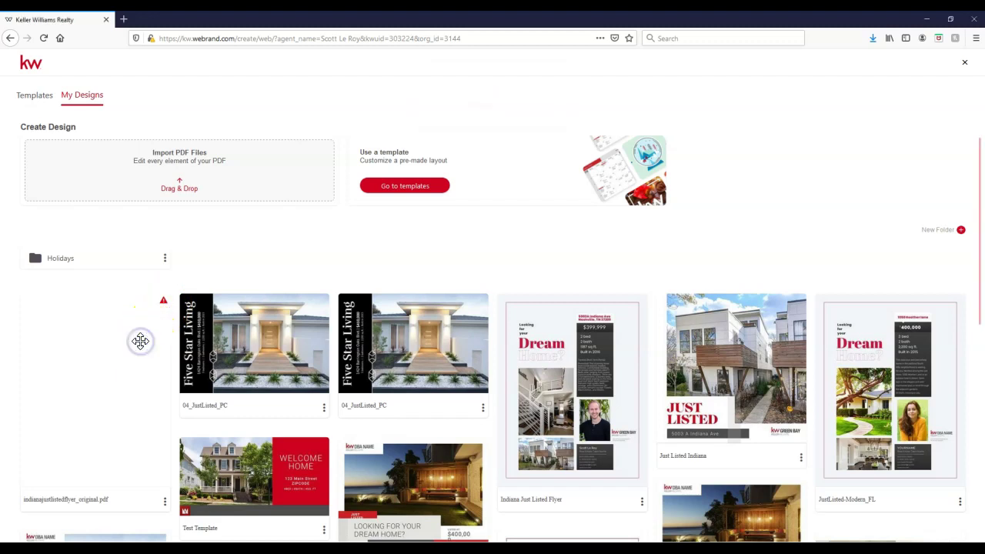
Dismiss the flyer's measurement-unit prompt and read its missing-unit warning
click(117, 351)
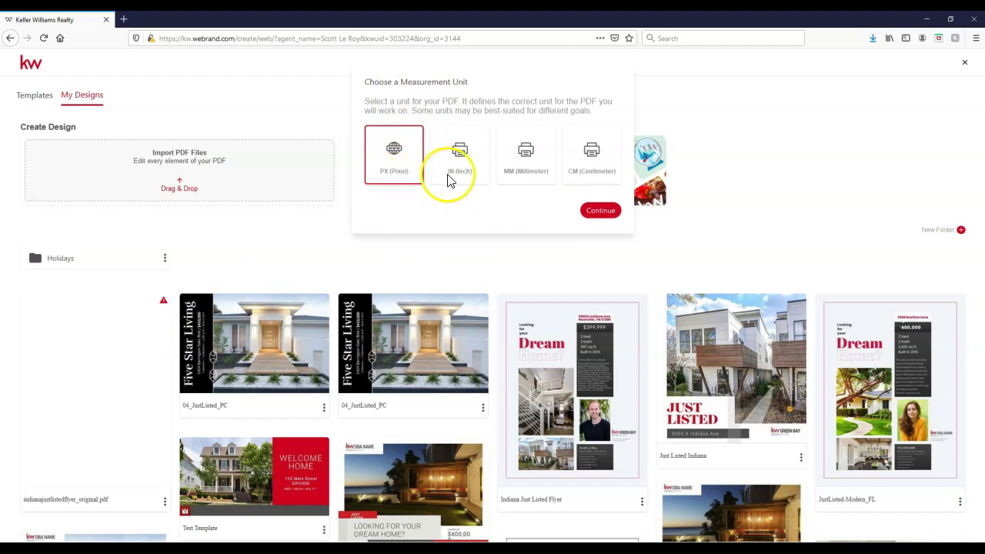
click(234, 240)
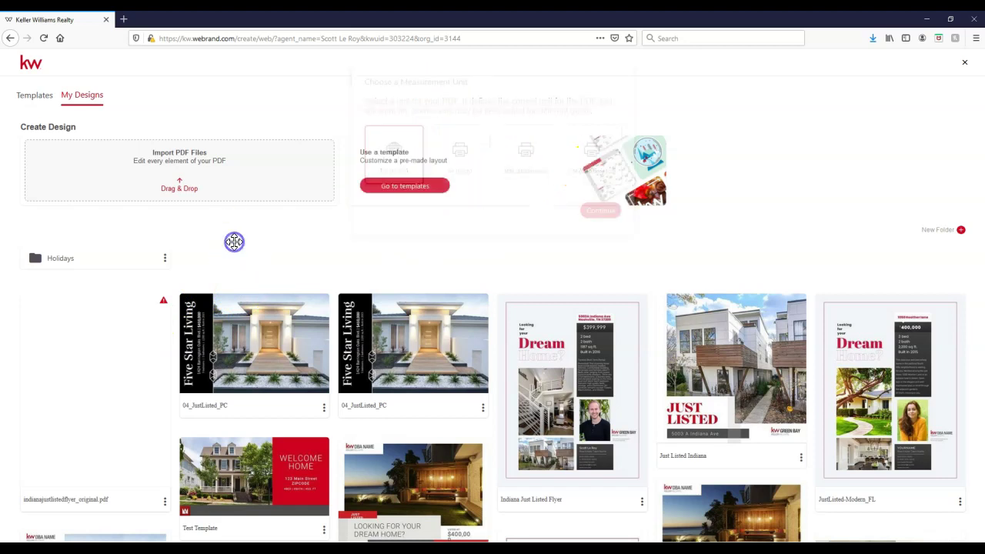
click(164, 301)
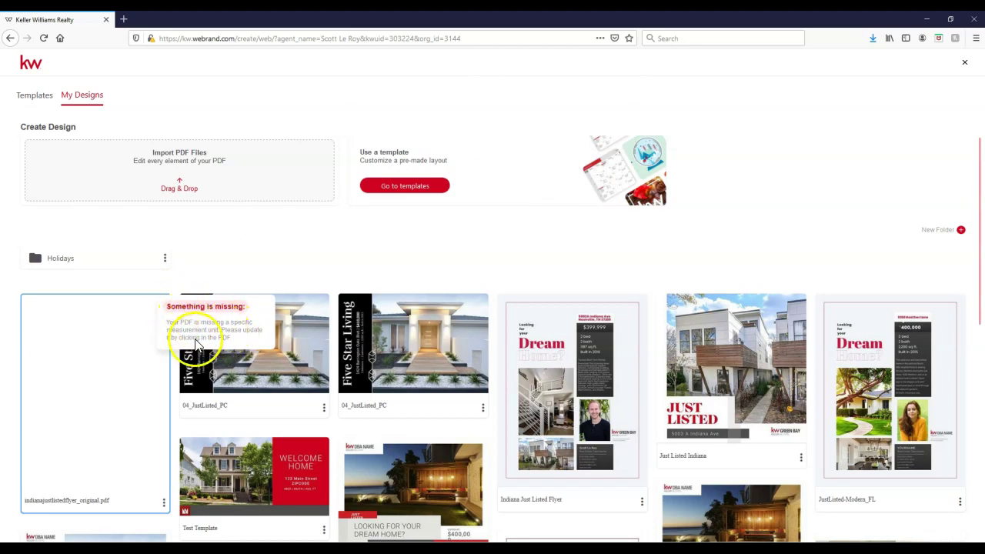
drag(183, 331, 166, 310)
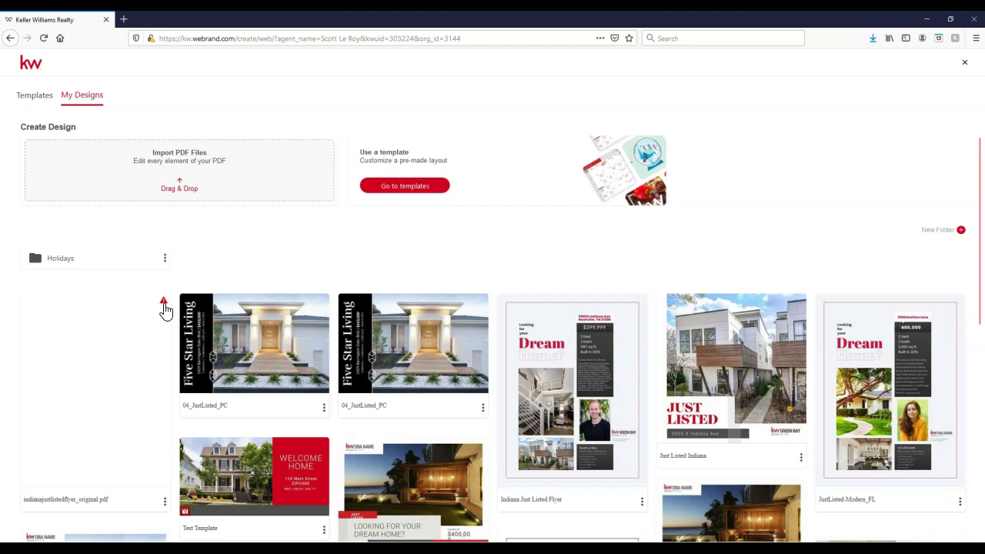
Review the Brand Kit colours and fonts in the library, then return to My Designs
click(34, 95)
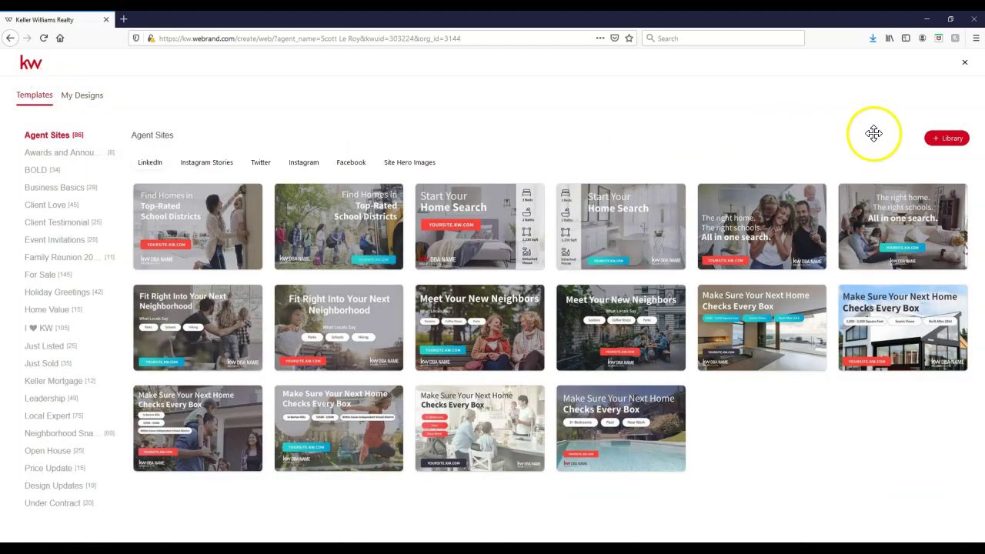
click(942, 143)
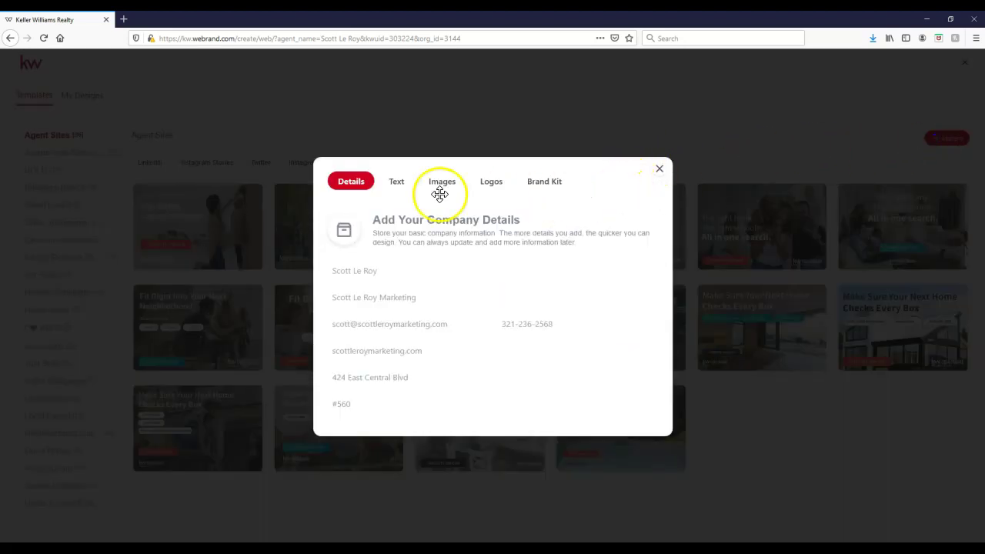
click(553, 184)
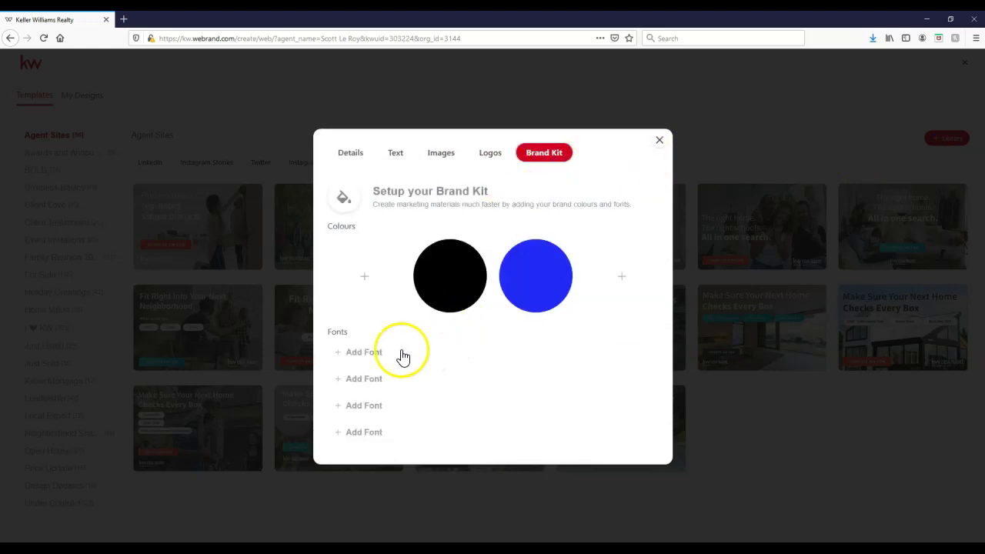
click(660, 140)
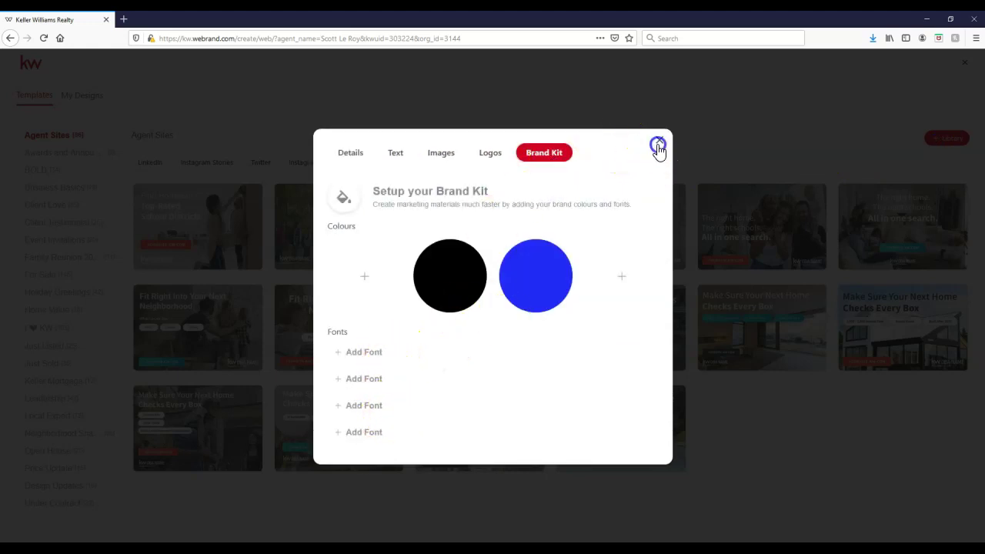
click(95, 98)
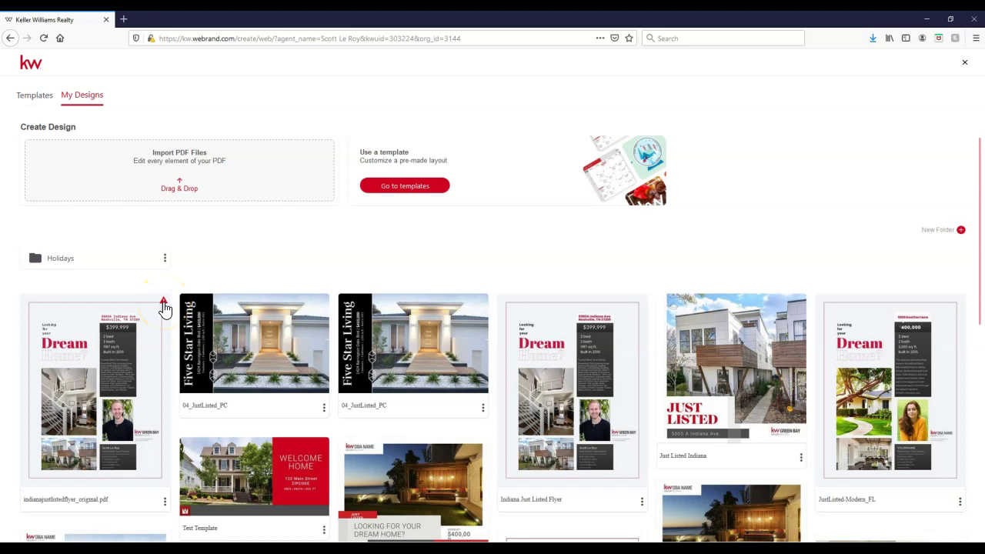
Set the imported flyer's measurement unit to inches
click(111, 332)
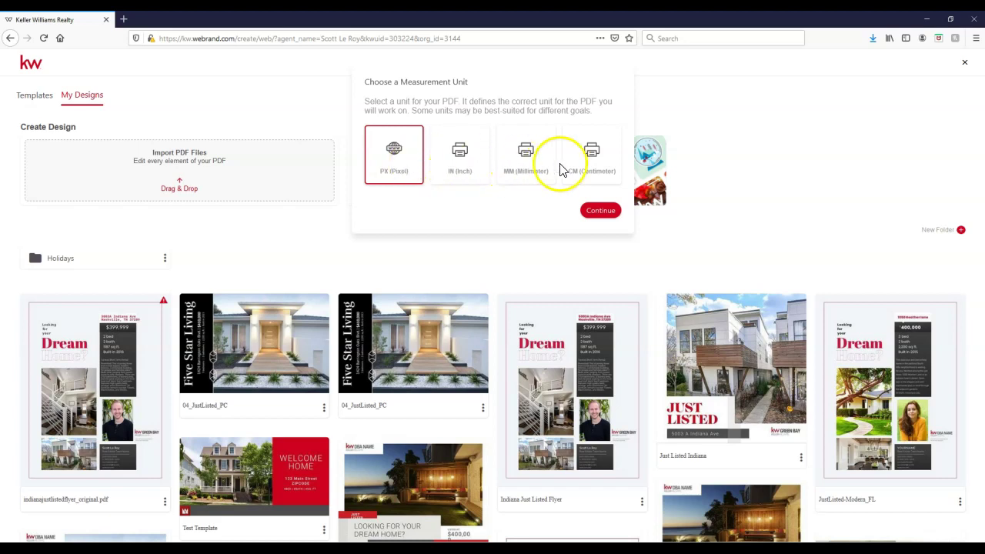
click(469, 166)
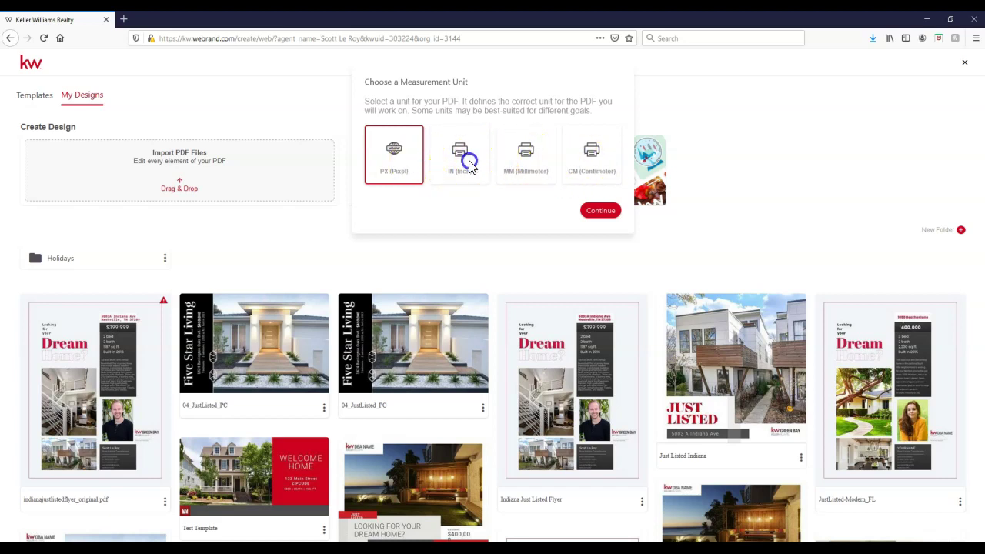
click(600, 220)
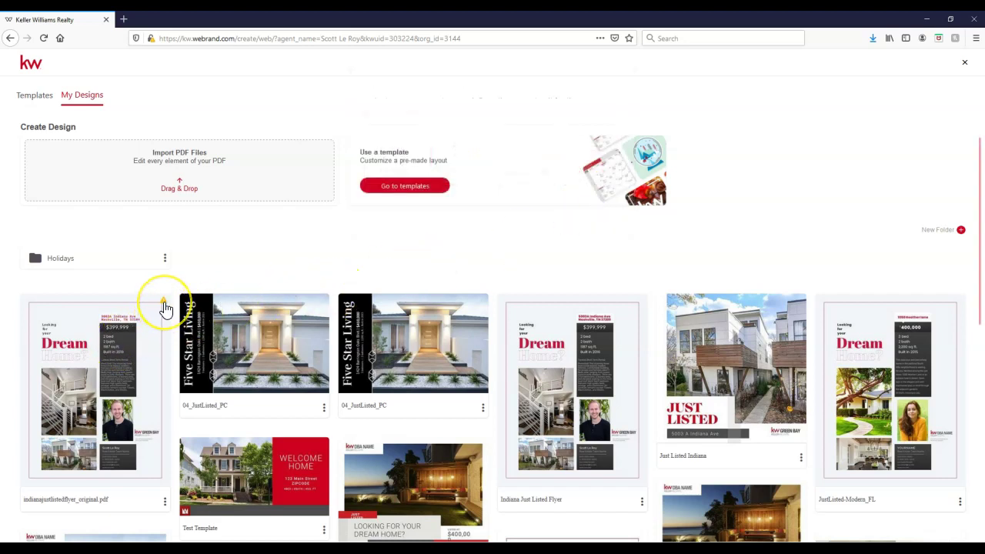
Read the flyer's warning about masks and gradients, then close the info box
mouse_move(163, 307)
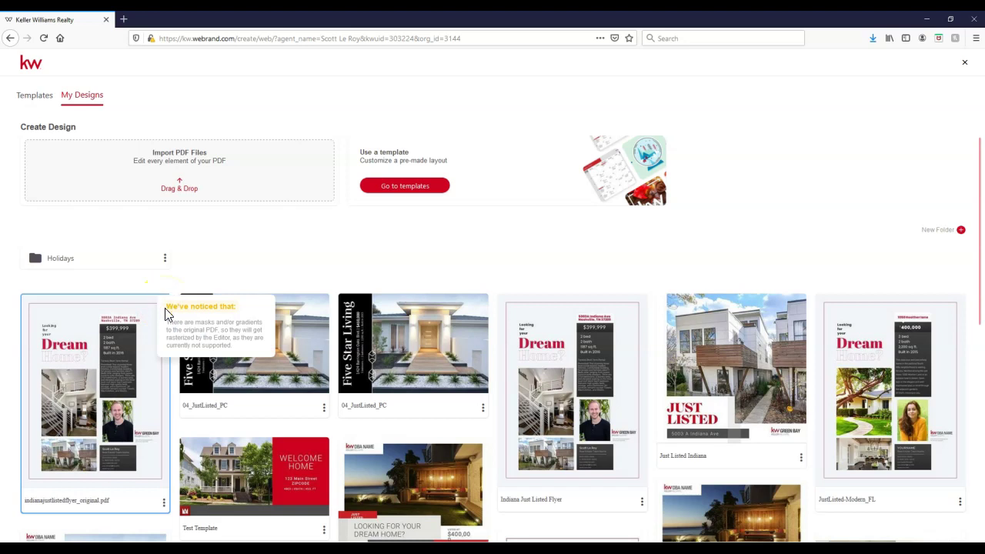
click(167, 302)
click(226, 261)
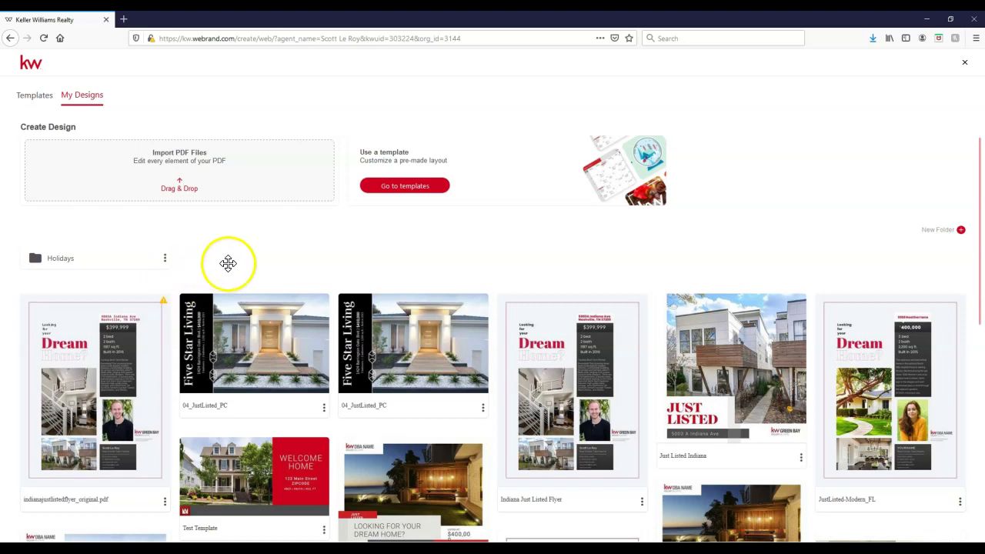
Open the flyer in the editor and select its description, bed/bath specs and staircase photo
click(109, 335)
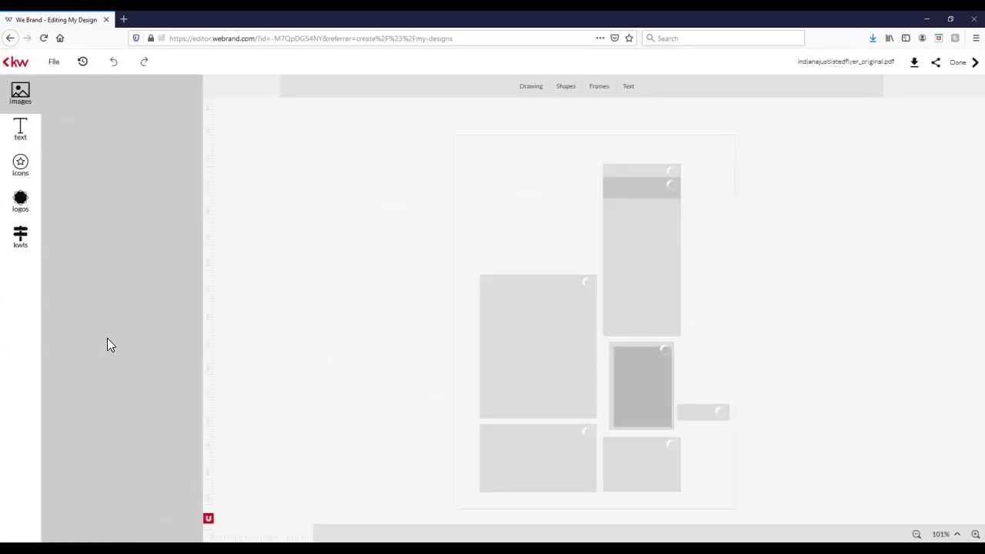
click(666, 308)
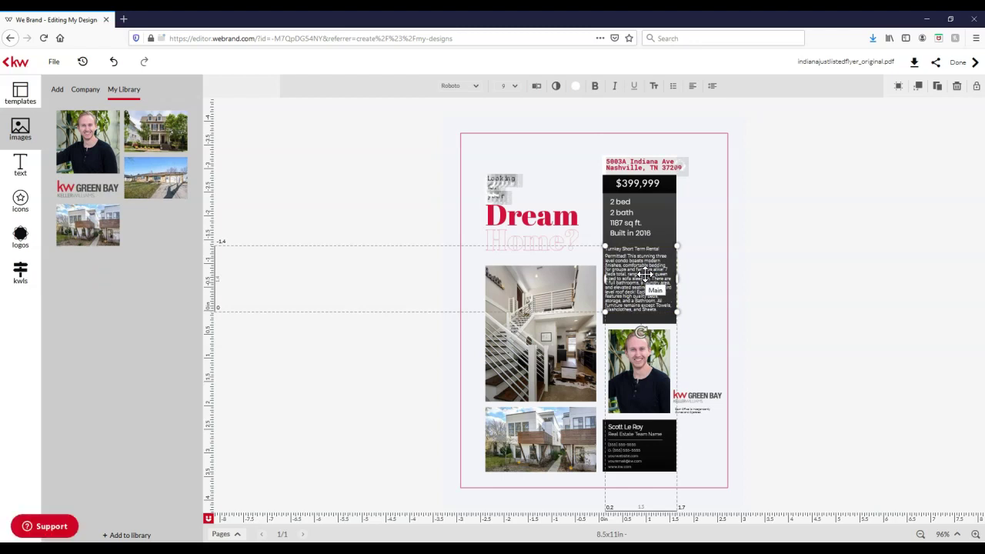
click(631, 211)
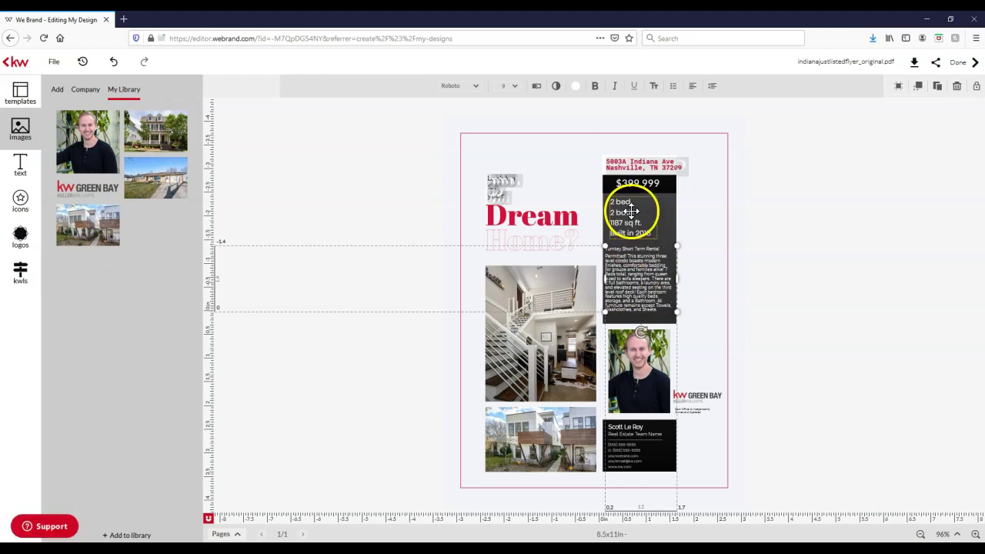
click(545, 303)
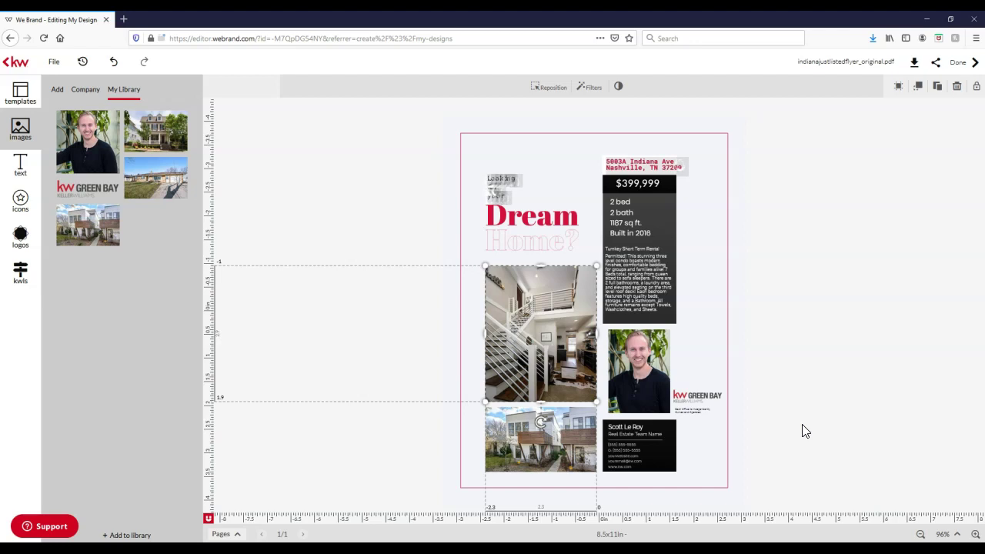
Edit the price text, replacing the second 9 with 8 and the ending with 00, making $389,900
double_click(652, 185)
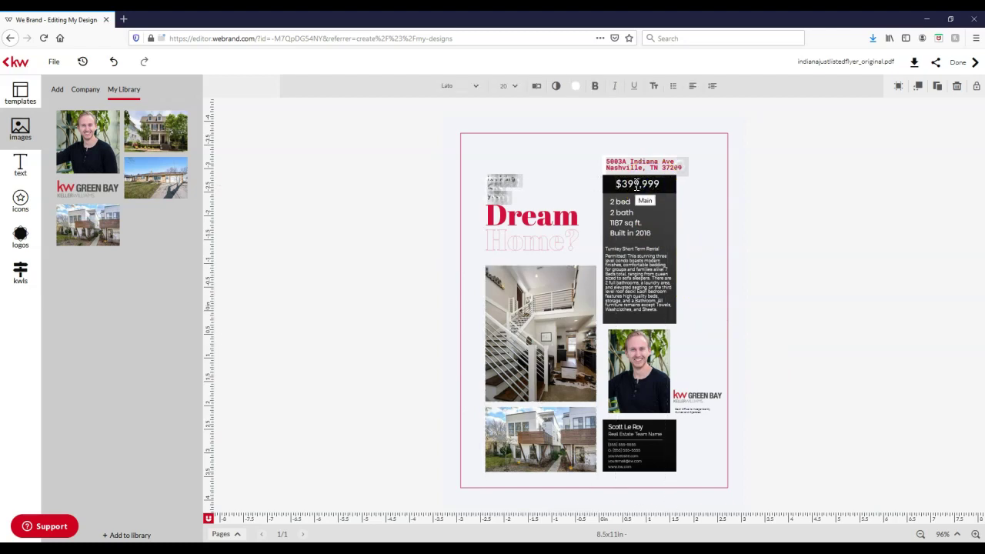
click(660, 185)
click(636, 185)
key(BackSpace)
text(8)
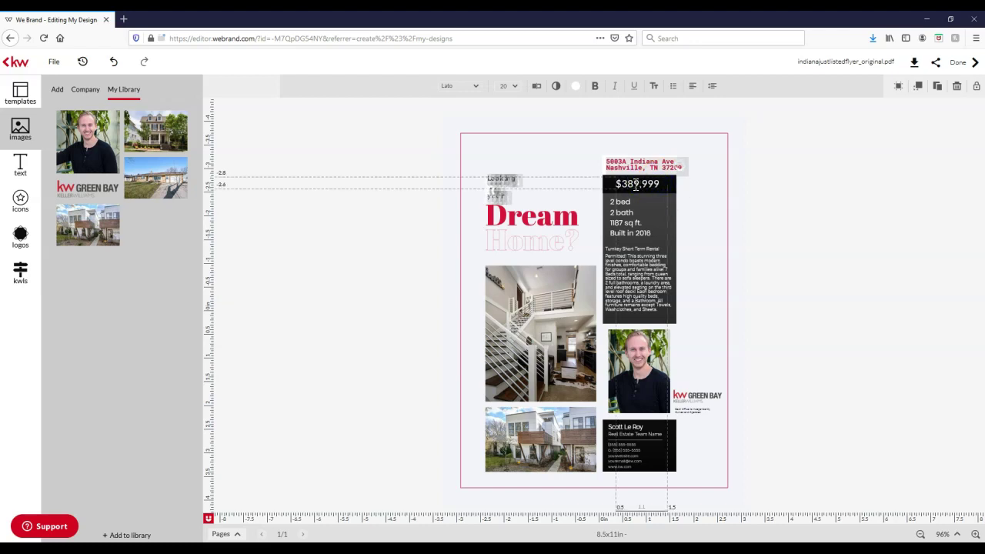
key(BackSpace)
key(BackSpace)
text(00)
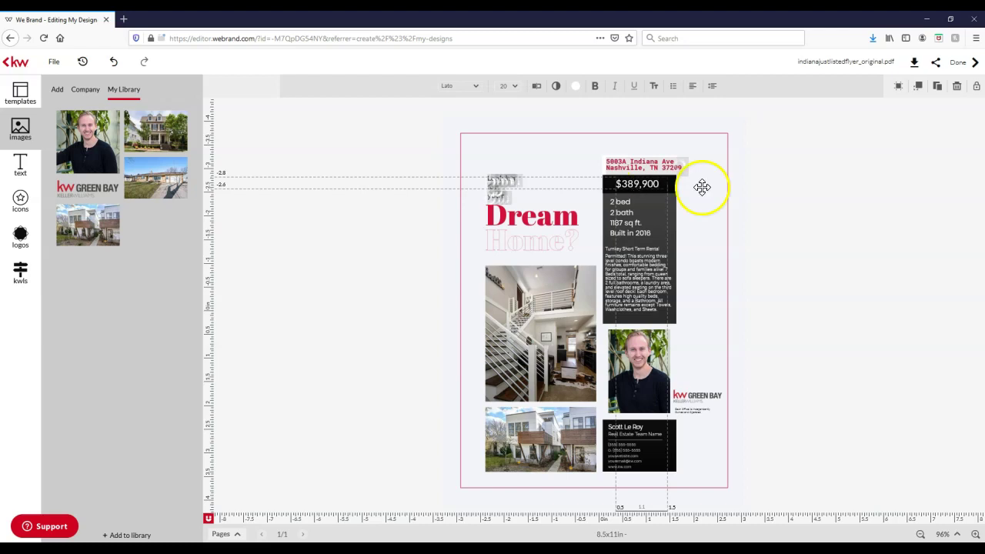
click(758, 185)
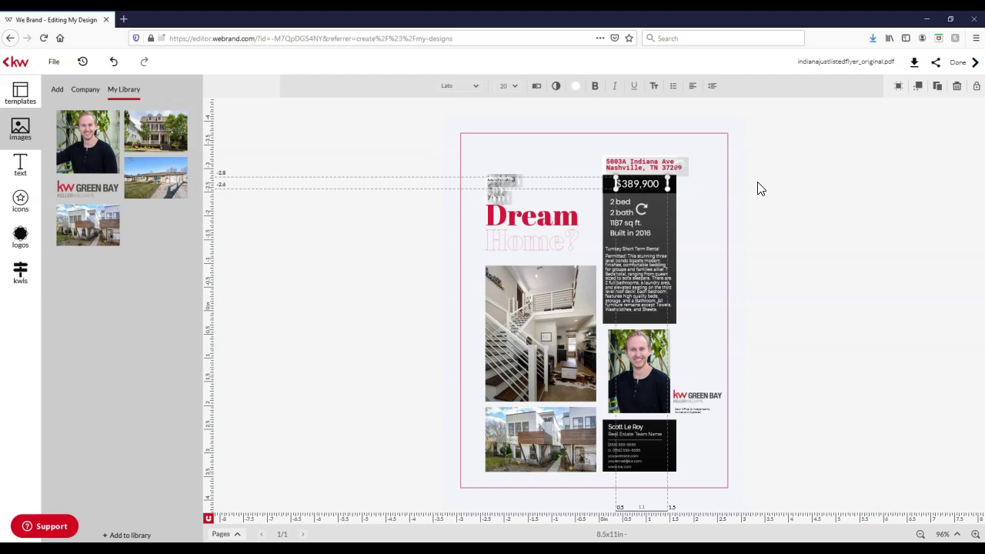
Narrow the address text box at the top of the flyer slightly from its right edge
click(53, 62)
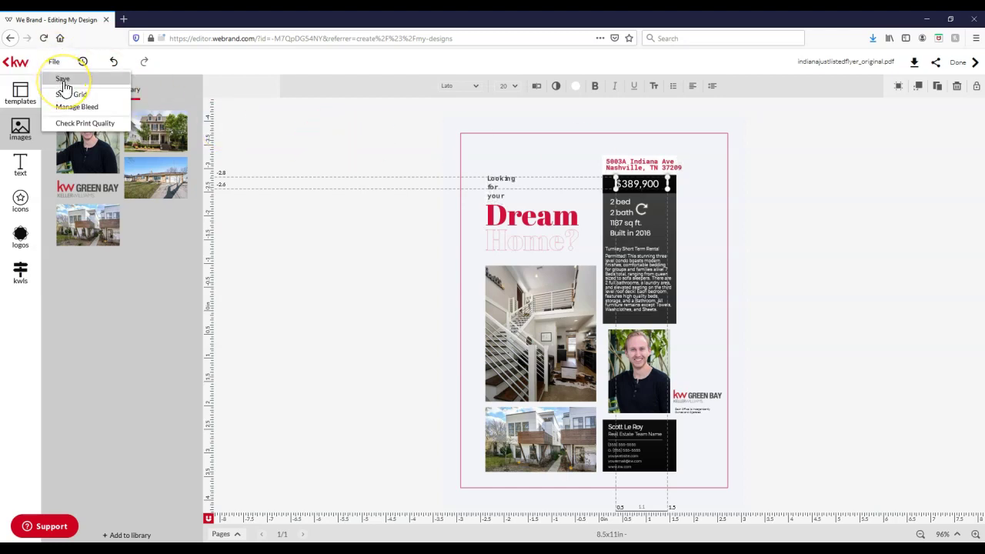
click(556, 187)
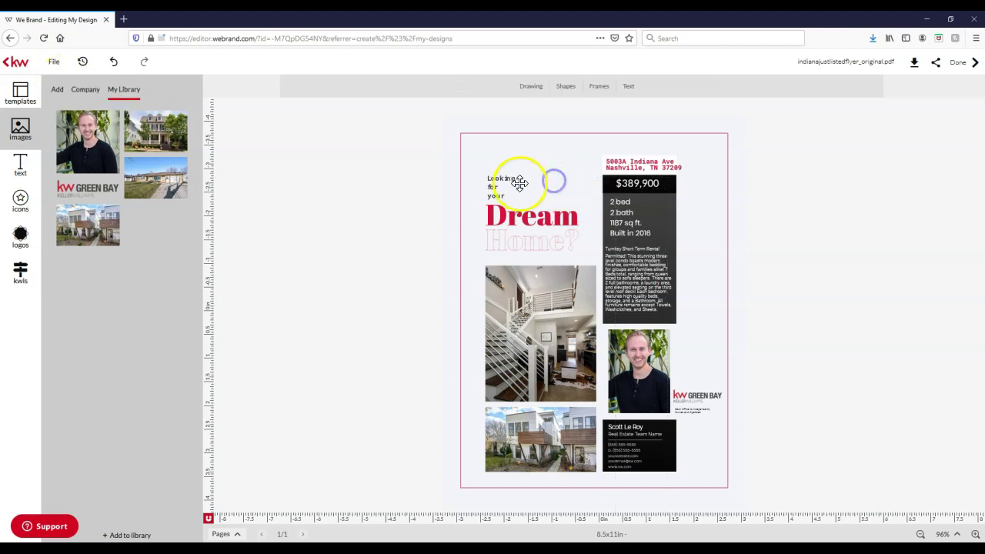
click(502, 184)
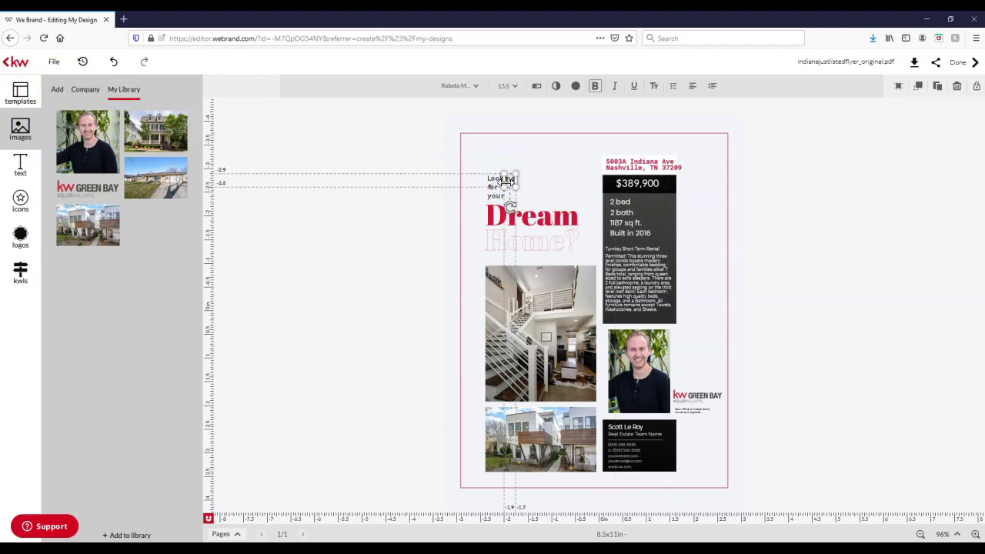
click(781, 202)
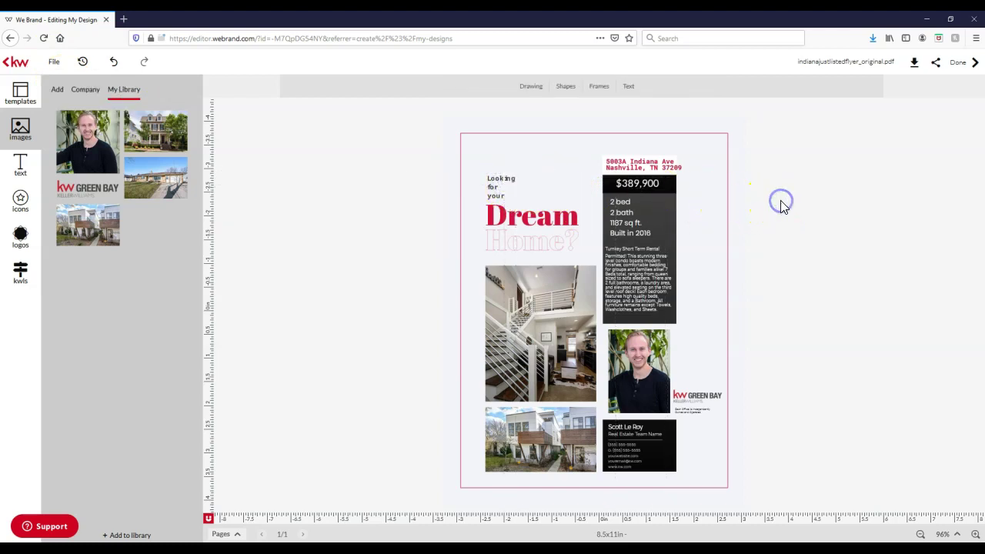
click(668, 163)
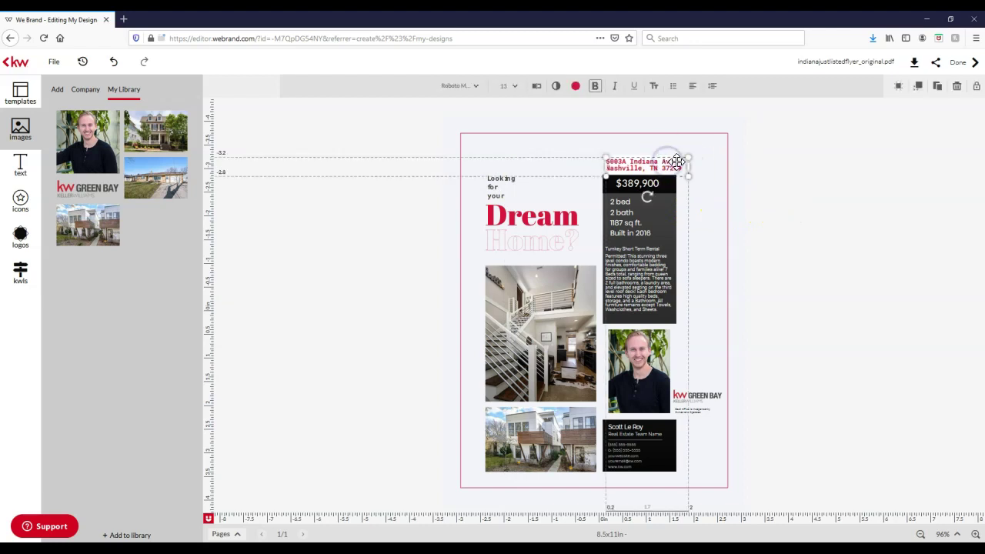
drag(691, 165, 685, 165)
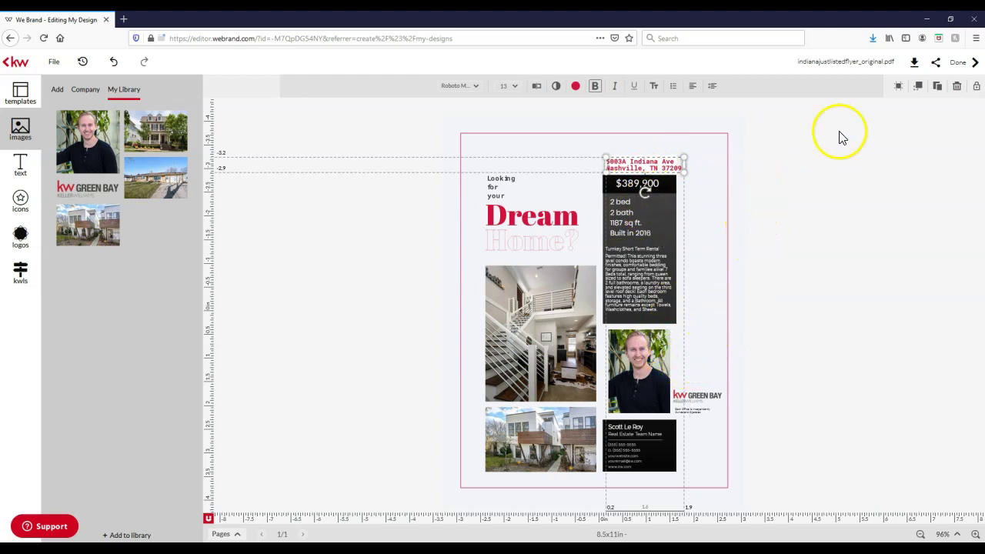
click(966, 64)
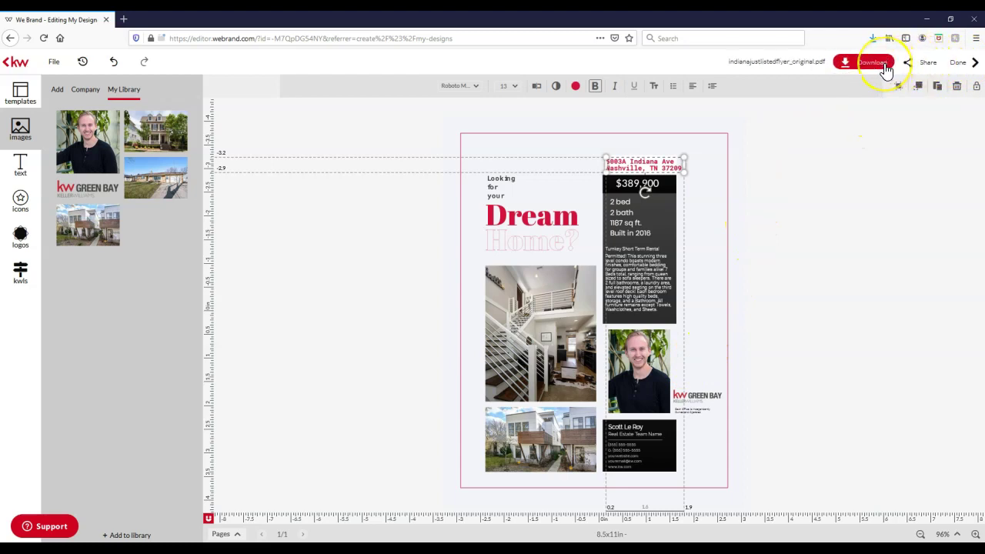
click(887, 66)
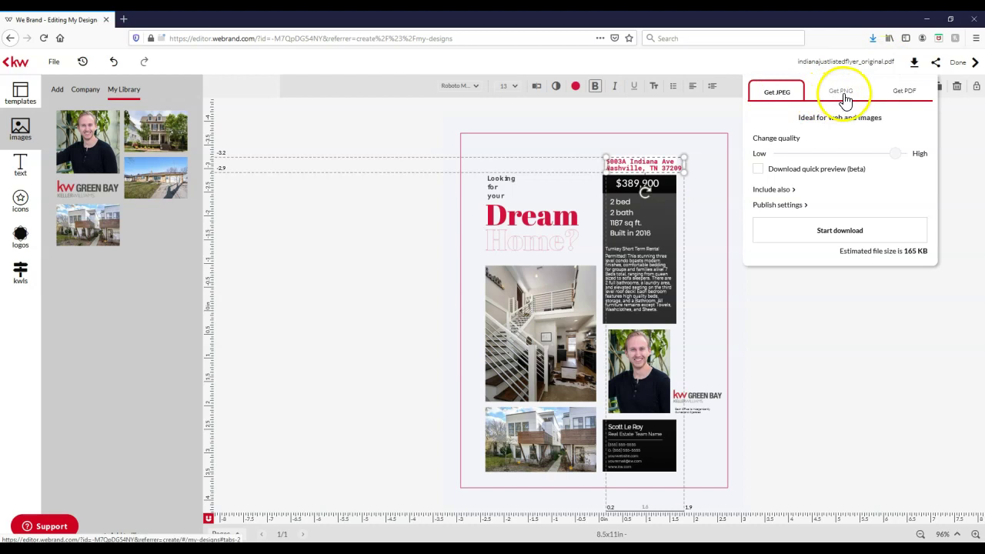
click(863, 376)
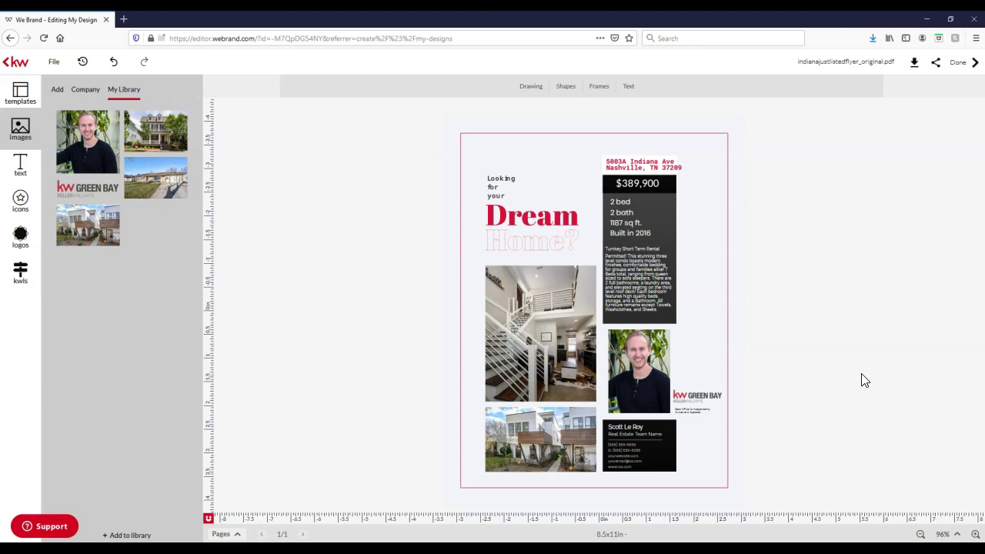
Drop the two-storey house photo from My Library onto the staircase photo frame
mouse_move(165, 125)
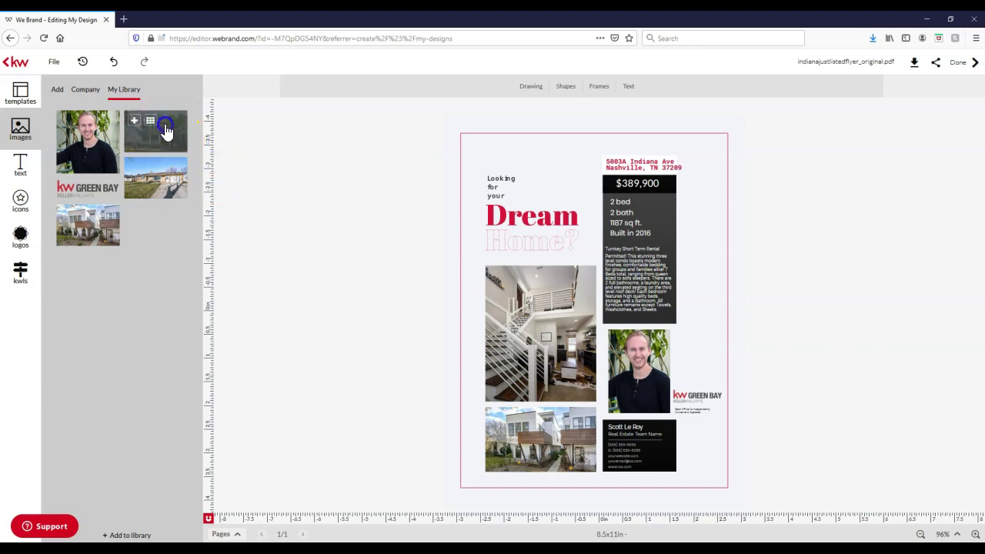
drag(165, 125, 551, 321)
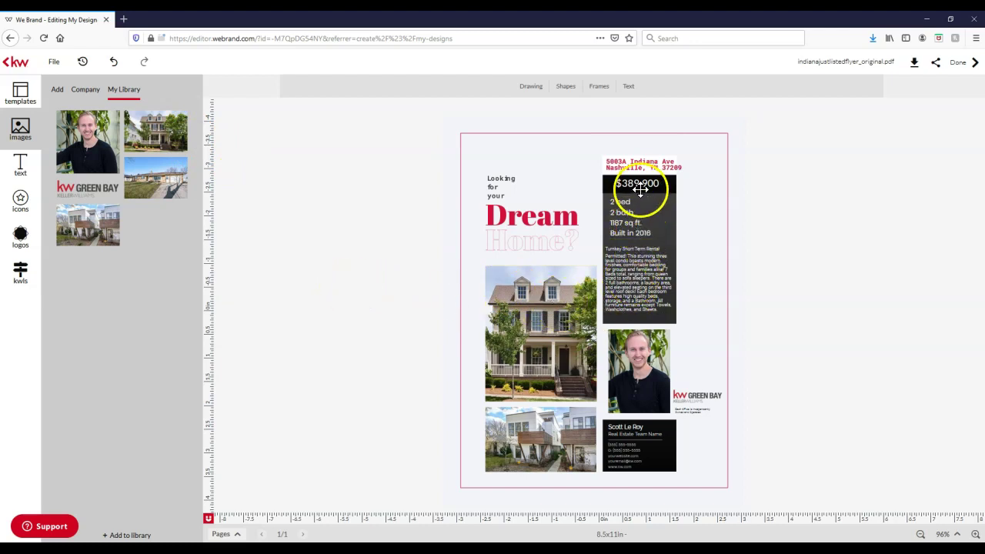
click(21, 202)
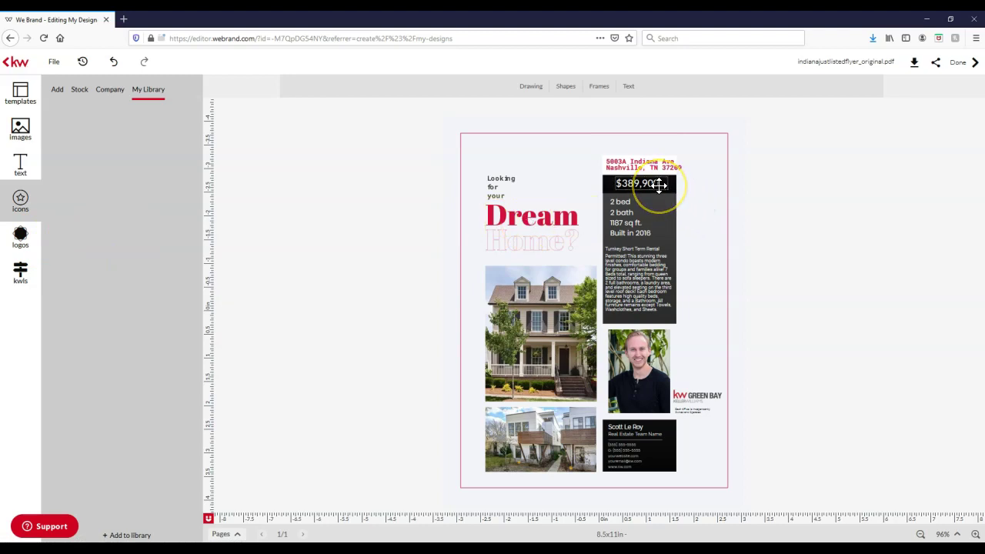
Save the edited flyer from the File menu and exit the editor with Done
click(53, 62)
click(61, 81)
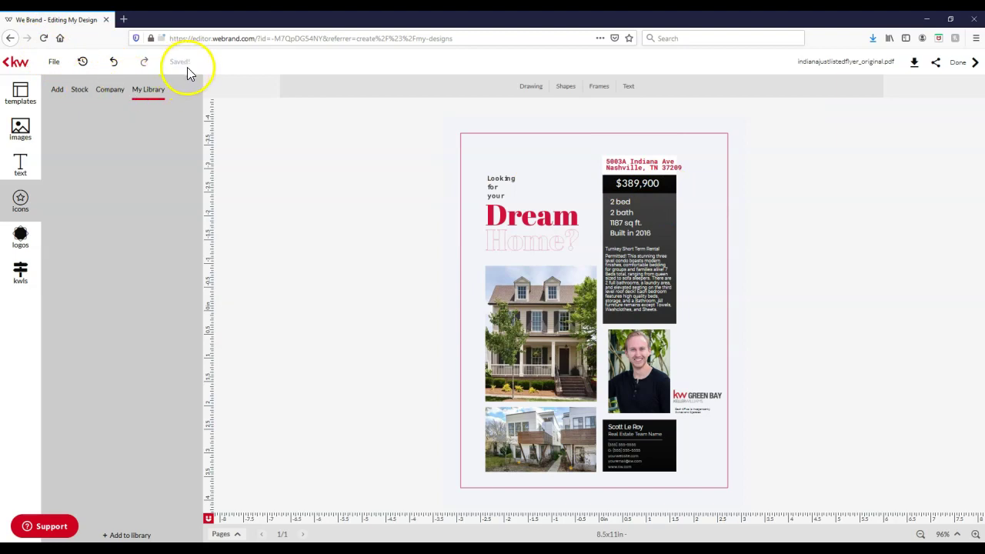
click(971, 61)
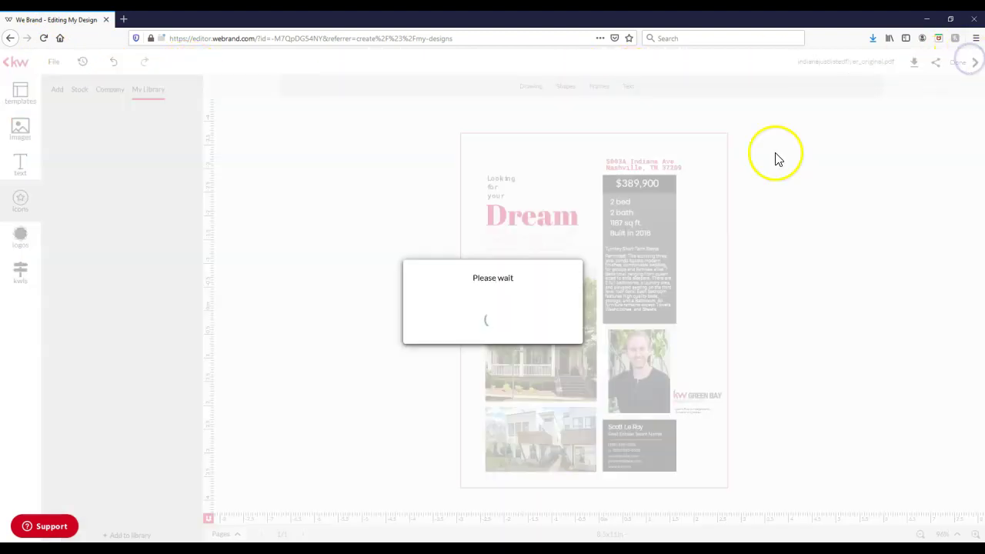